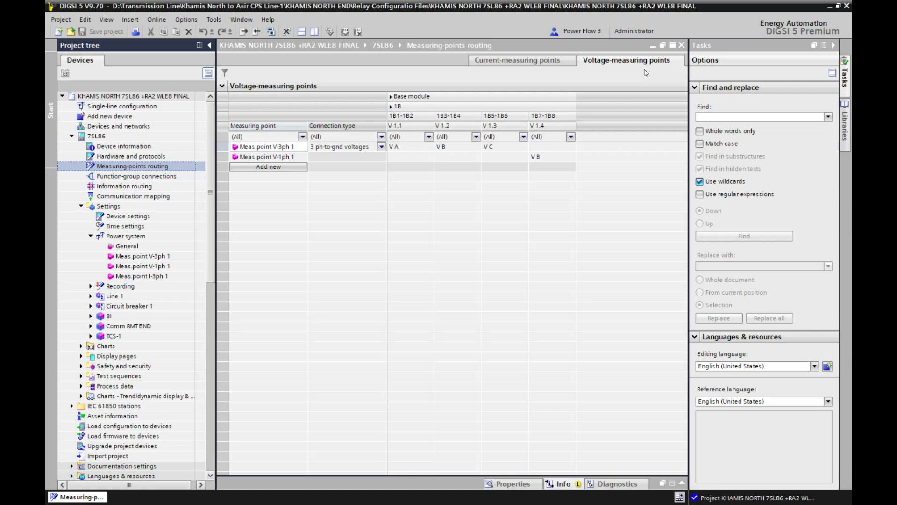
Display the current-measuring points and try to re-enter IA for Meas.point I-3ph 1 at terminals 1A1-1A2
left_click(529, 68)
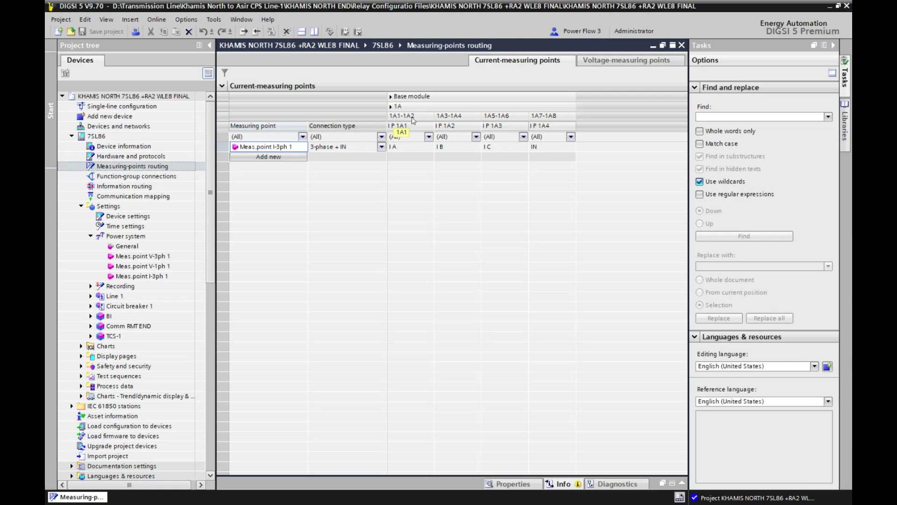
left_click(422, 148)
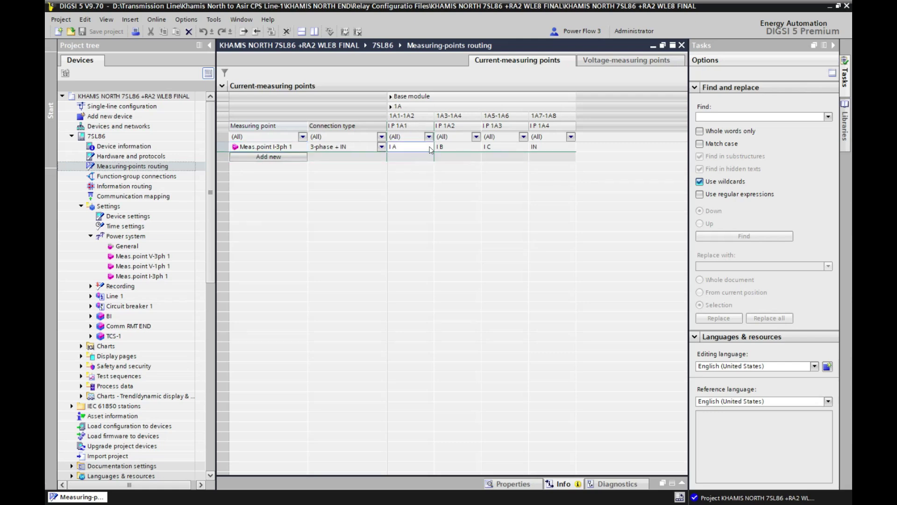
left_click(431, 148)
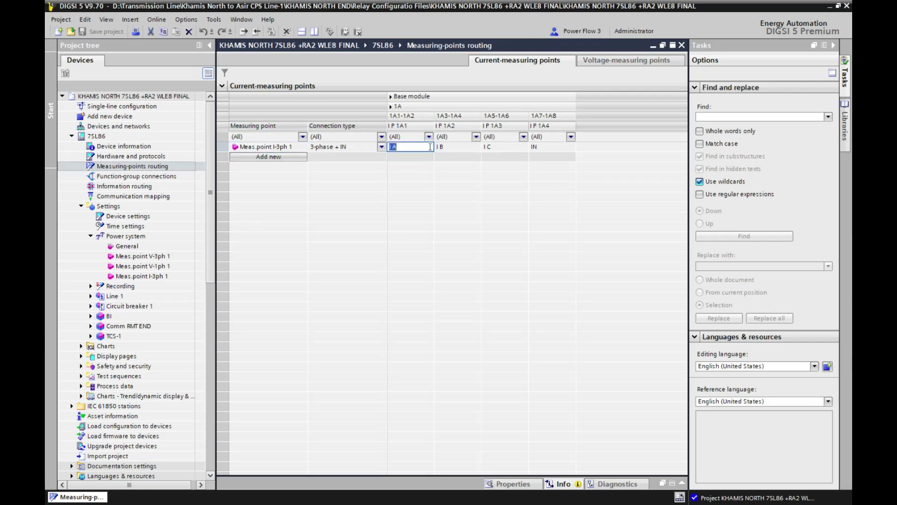
key("BackSpace")
key("BackSpace")
key("BackSpace")
type("IA")
left_click(411, 158)
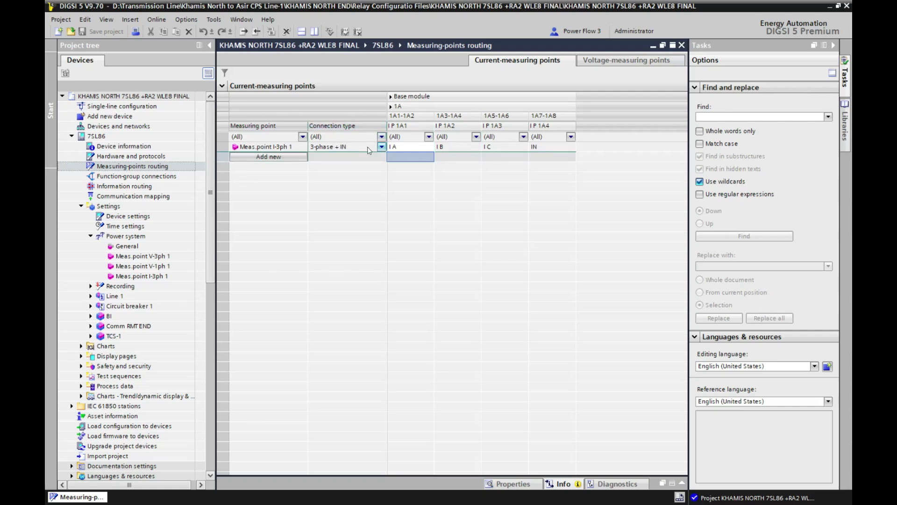
Review the available connection types for Meas.point I-3ph 1 and set it to 3-phase
left_click(381, 149)
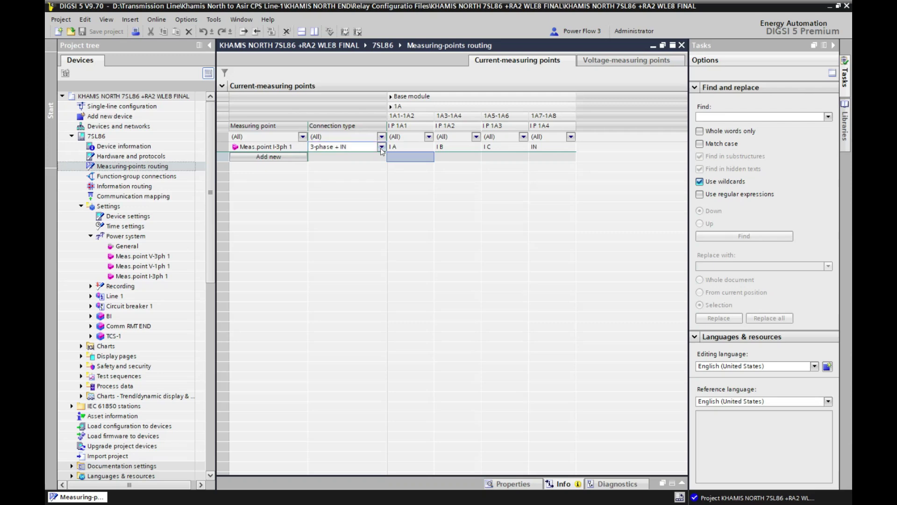
left_click(381, 149)
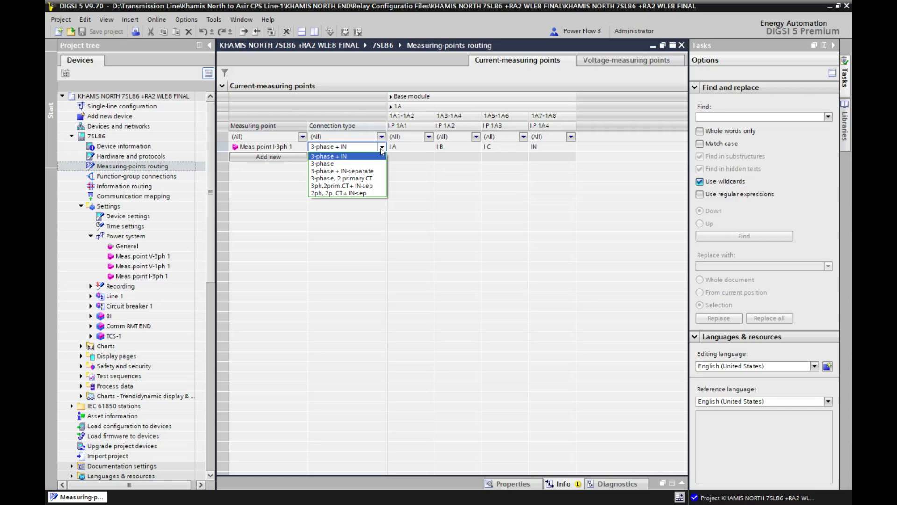
key("Down")
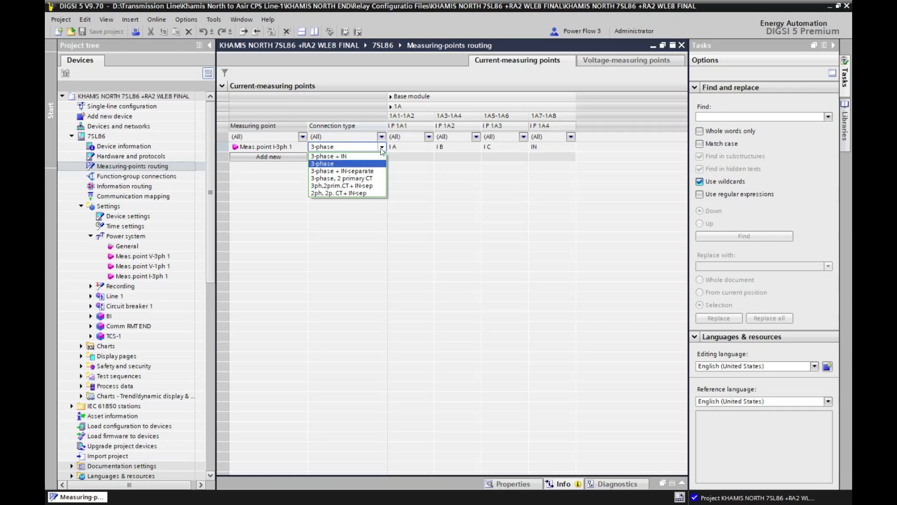
key("Down")
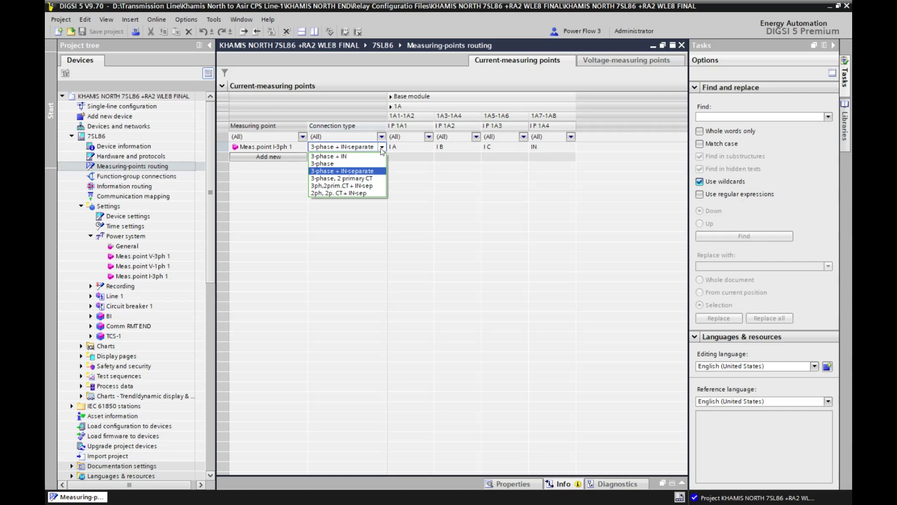
key("Down")
key("Down")
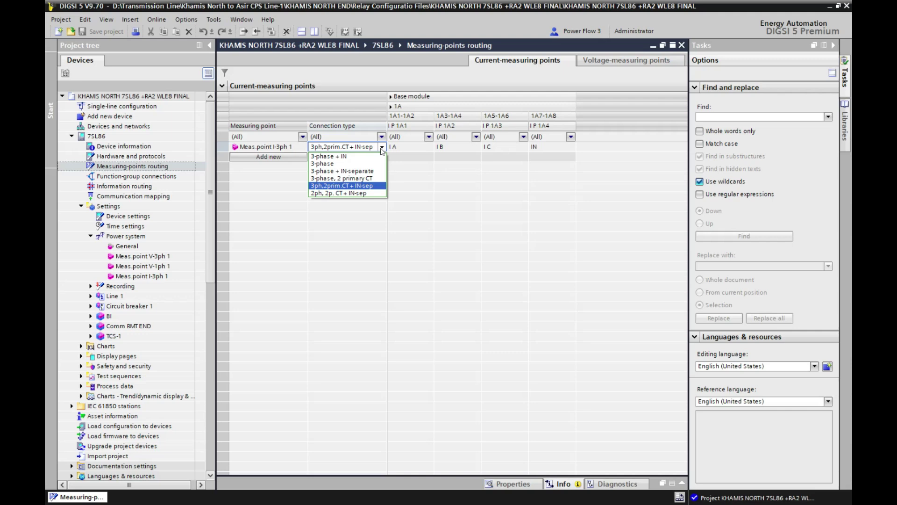
key("Down")
key("Up")
key("Up")
key("Up")
key("Up")
key("Up")
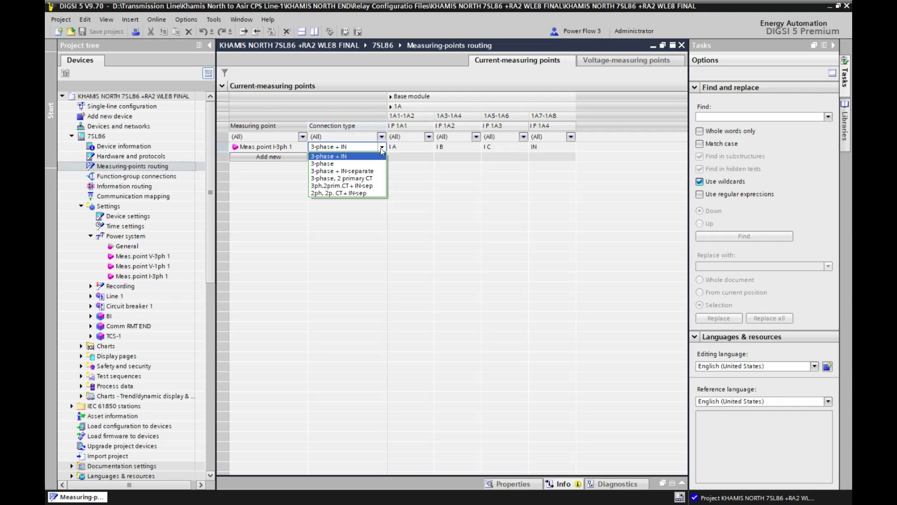
key("Down")
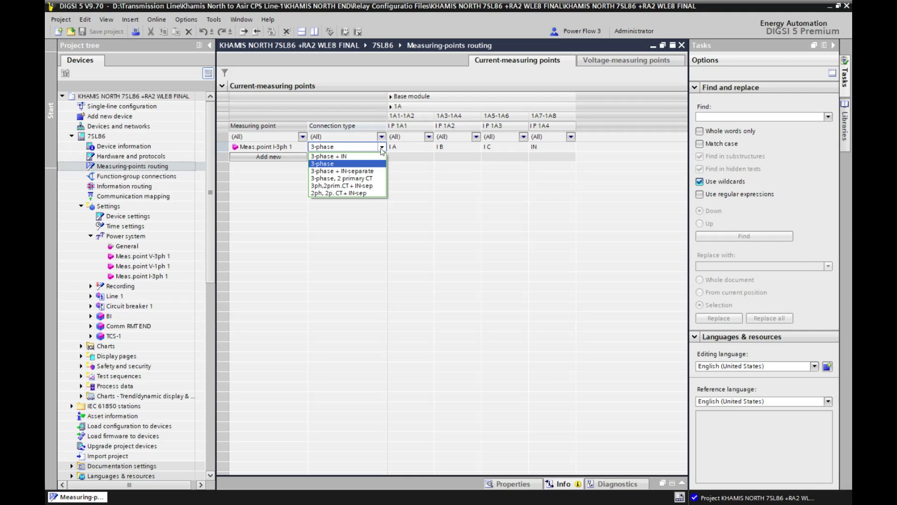
key("Return")
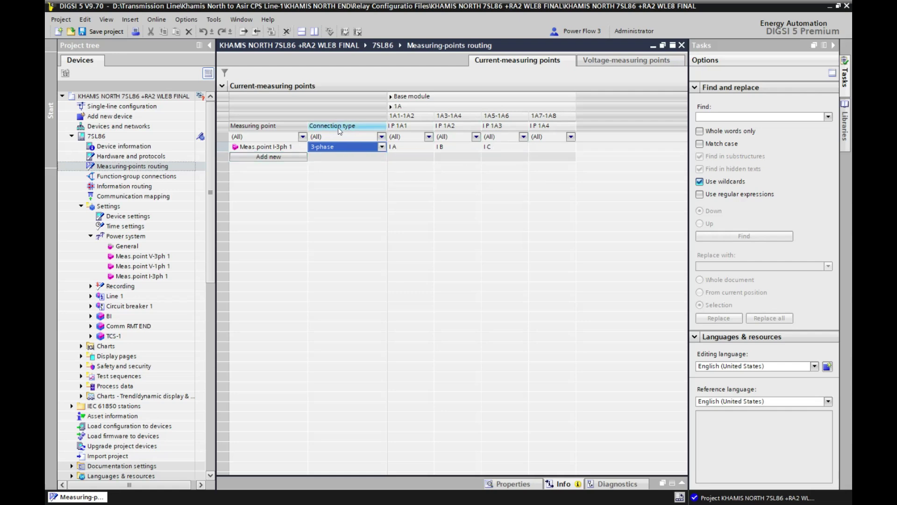
Set the connection type of Meas.point I-3ph 1 to 3-phase + IN-separate and assign IN to terminals 1A7-1A8
left_click(382, 146)
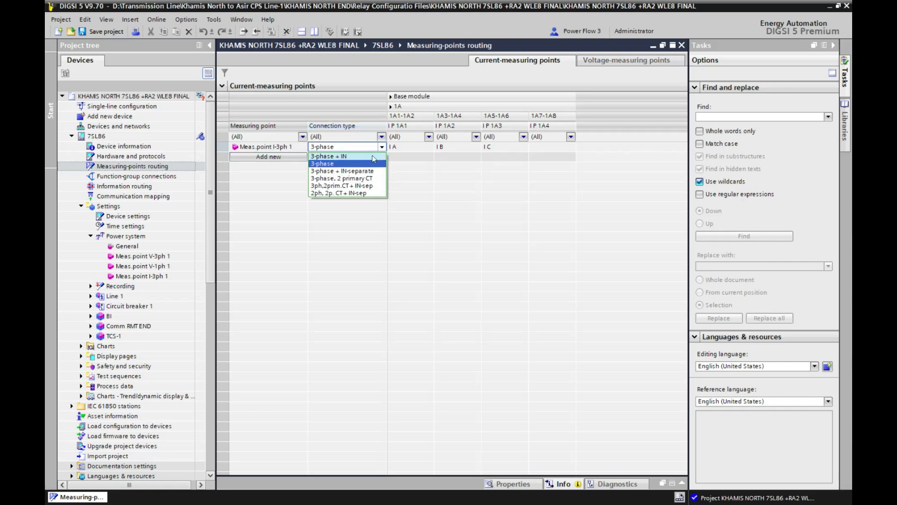
left_click(347, 172)
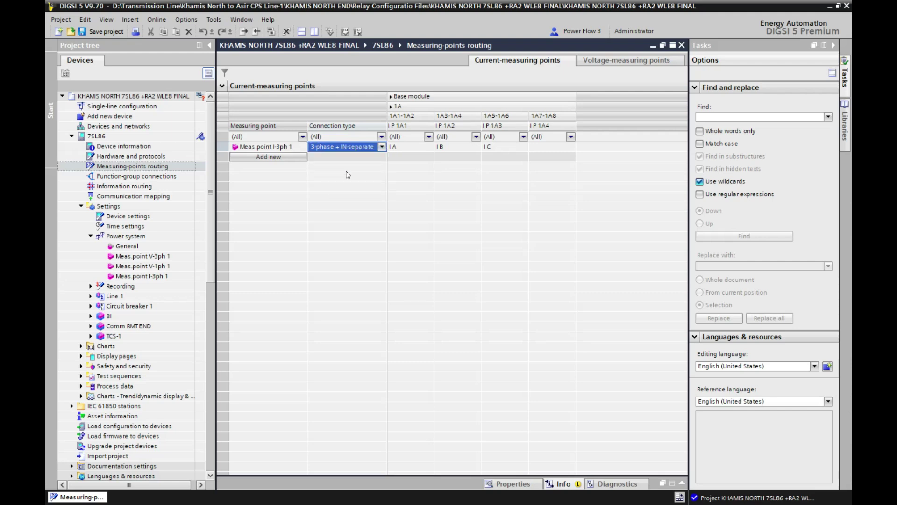
left_click(550, 147)
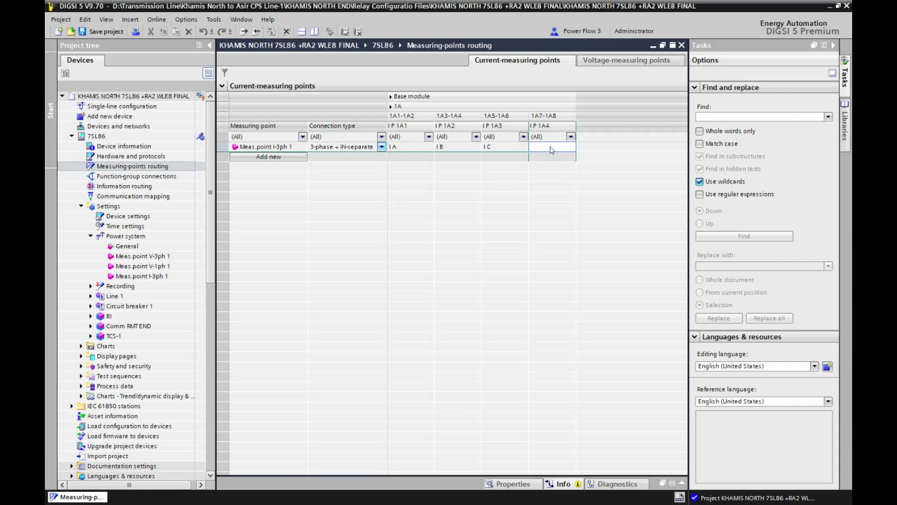
type("I")
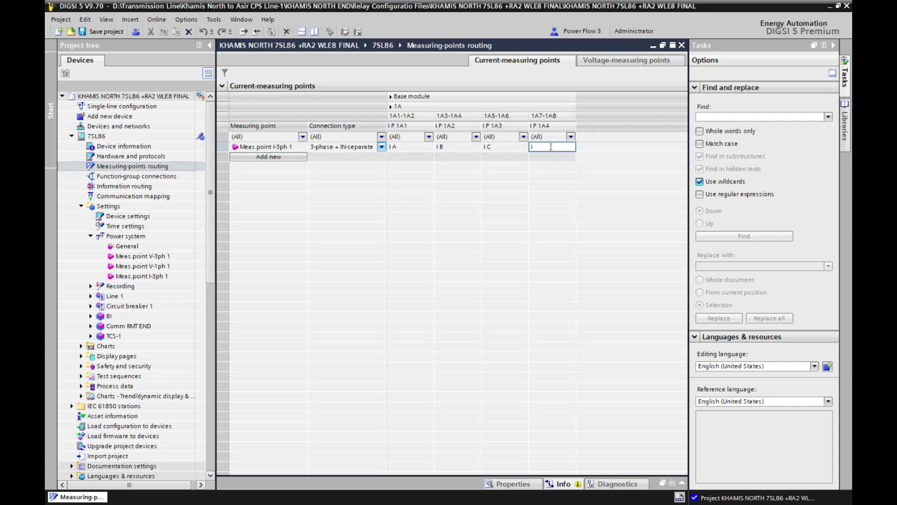
type("N")
left_click(552, 172)
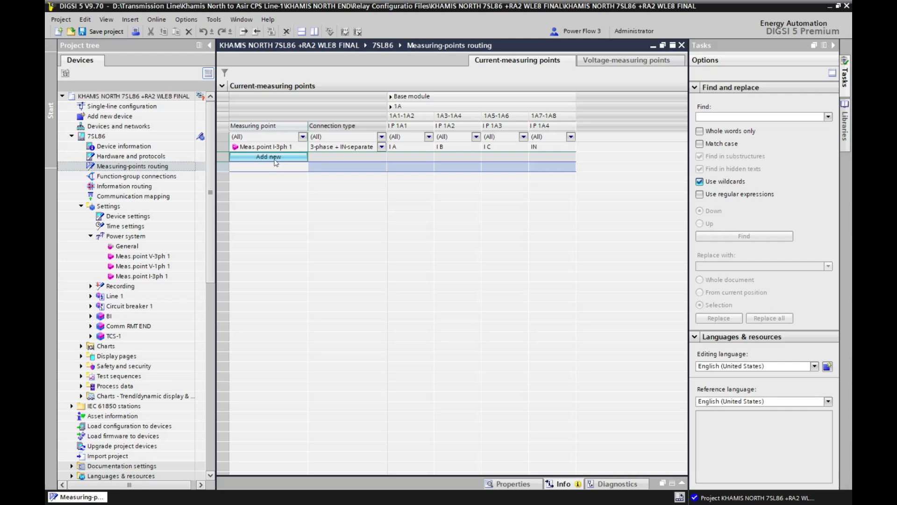
Set the connection type of Meas.point I-3ph 1 back to 3-phase + IN
left_click(382, 146)
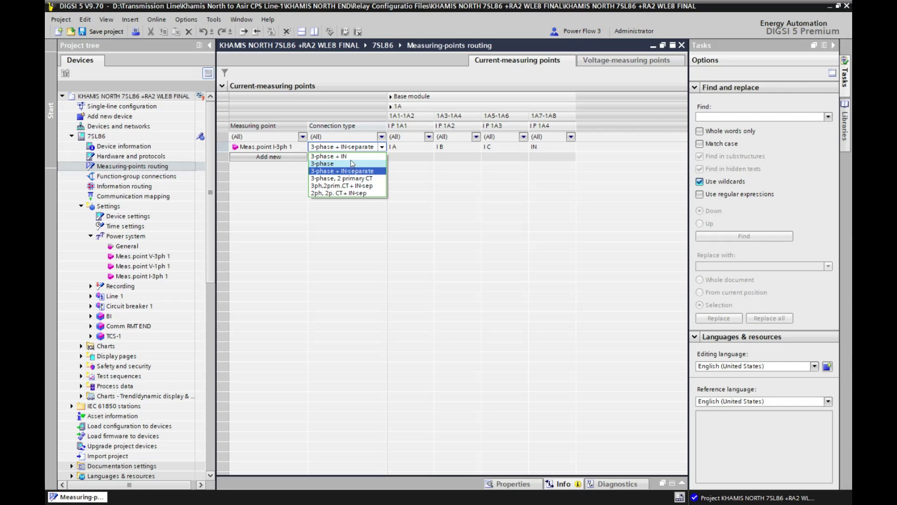
left_click(346, 157)
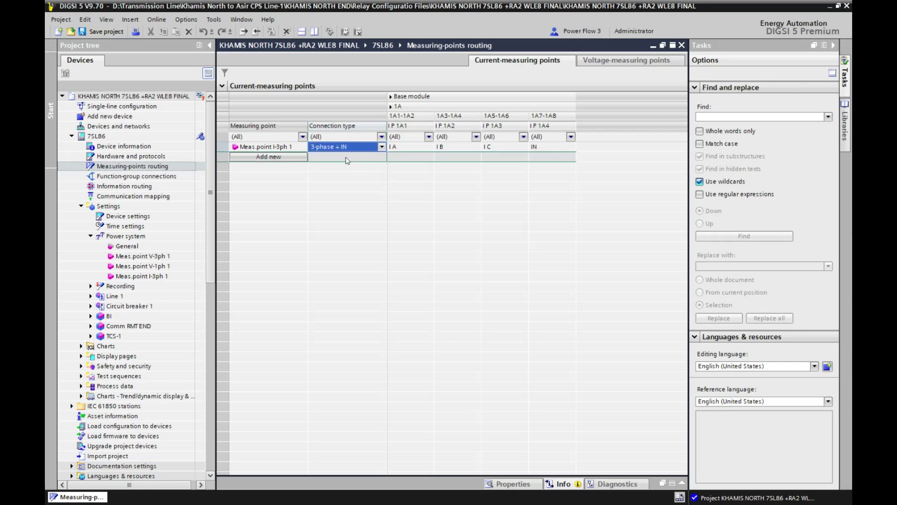
Add one 3-phase current-measuring point and expand the list of inconsistencies for the 7SL86
left_click(271, 157)
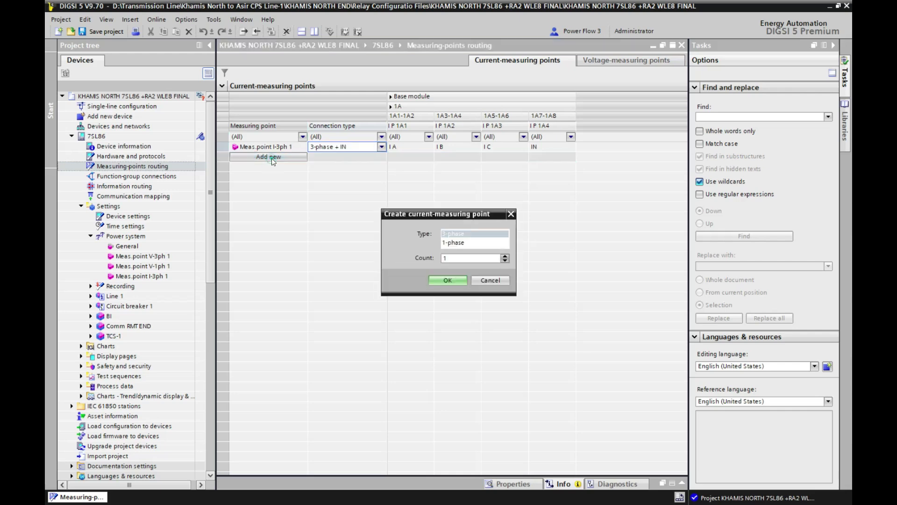
left_click(456, 243)
left_click(450, 280)
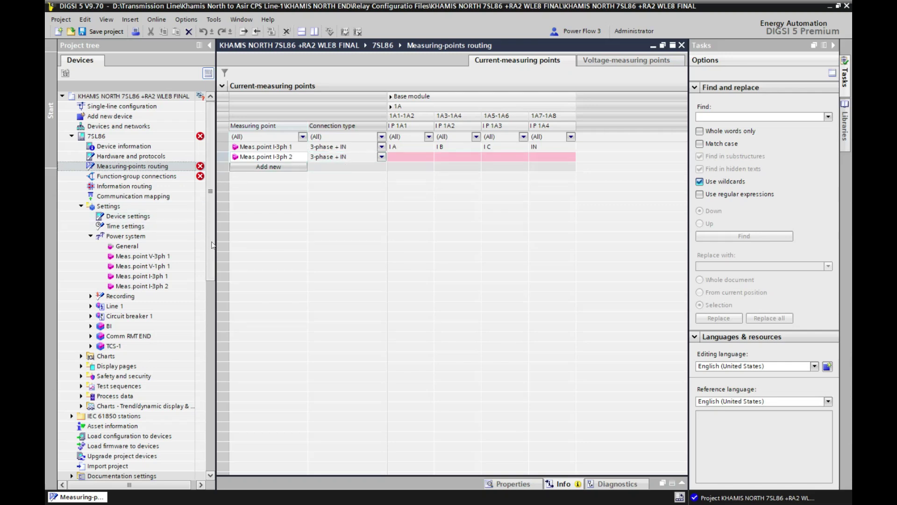
left_click(200, 176)
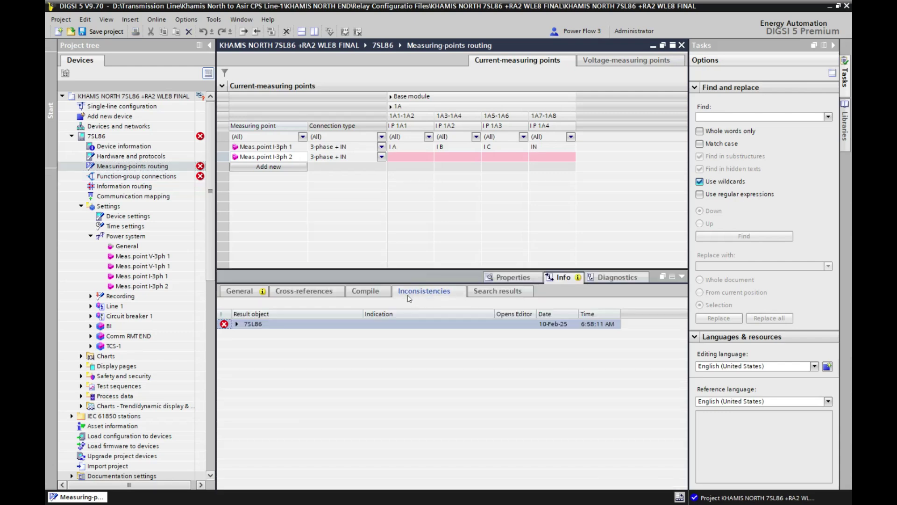
left_click(237, 324)
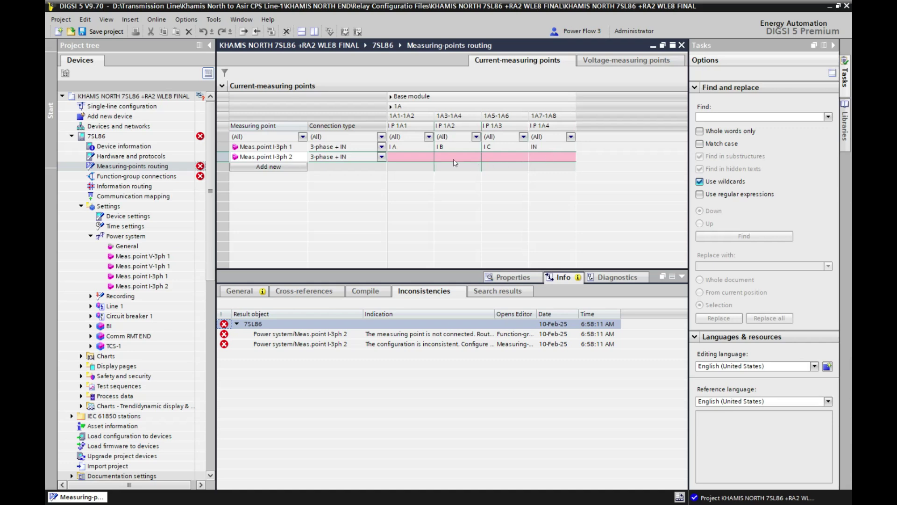
Assign phase current I A of Meas.point I-3ph 2 to terminals 1A1-1A2
left_click(419, 158)
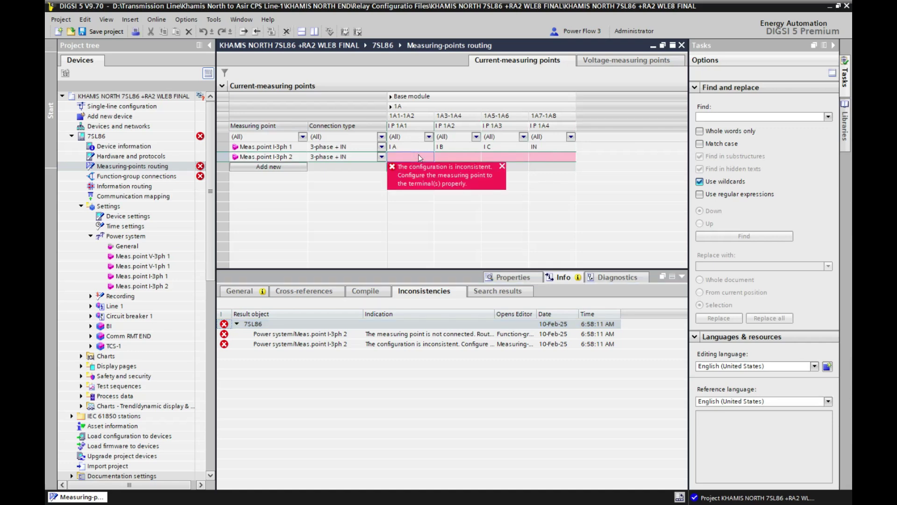
type("IA")
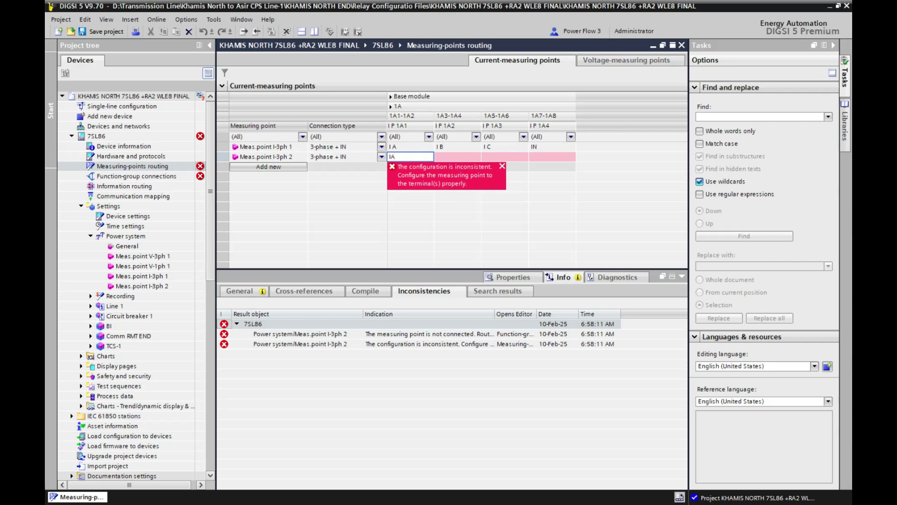
key("Return")
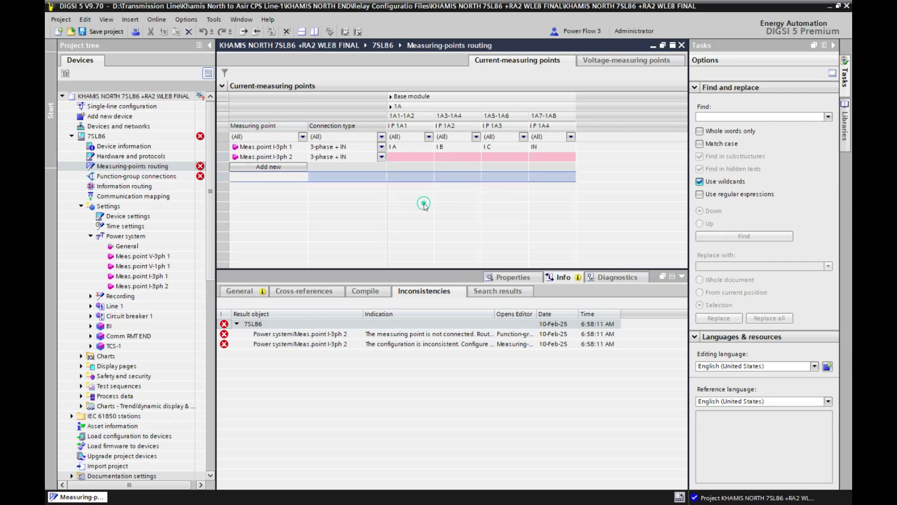
left_click(414, 154)
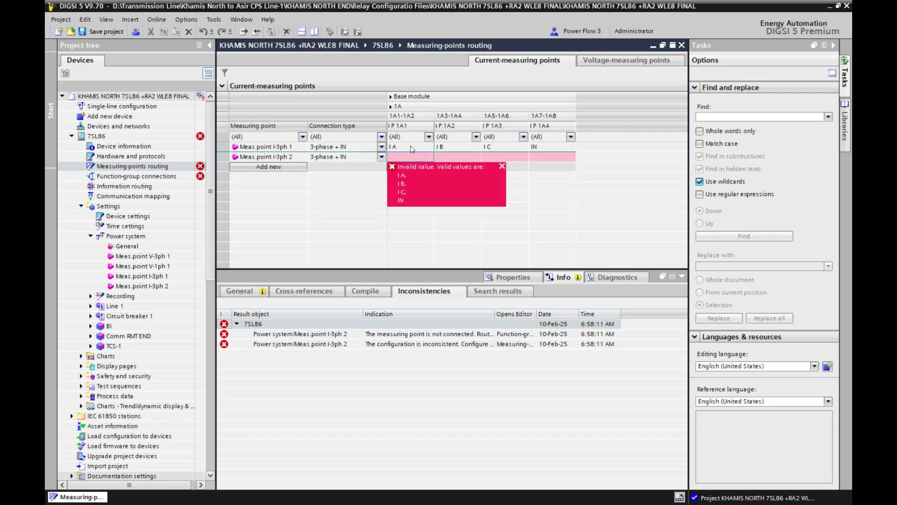
left_click(410, 151)
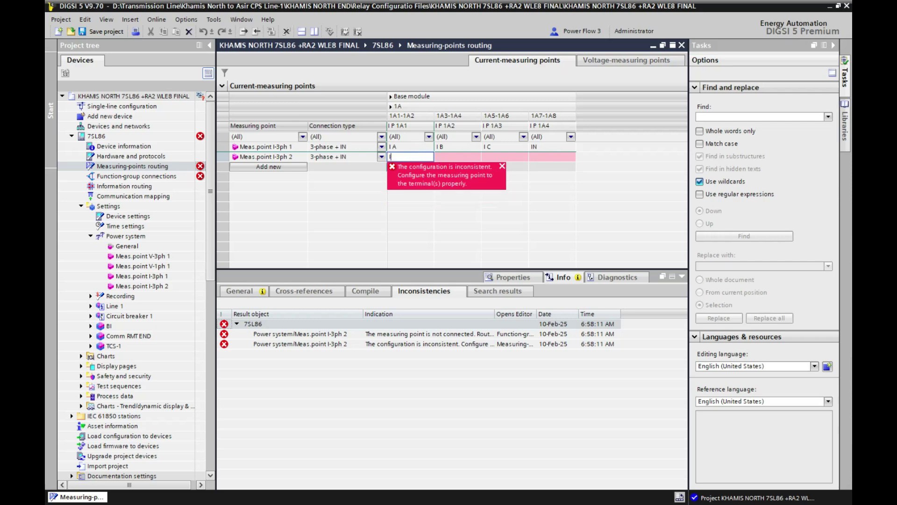
type("I A")
key("Return")
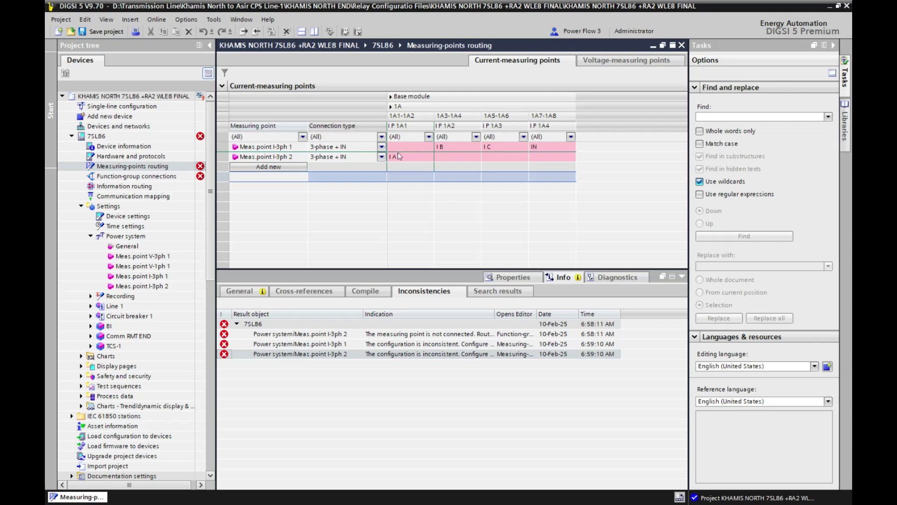
Delete the second current-measuring point, Meas.point I-3ph 2
left_click(323, 157)
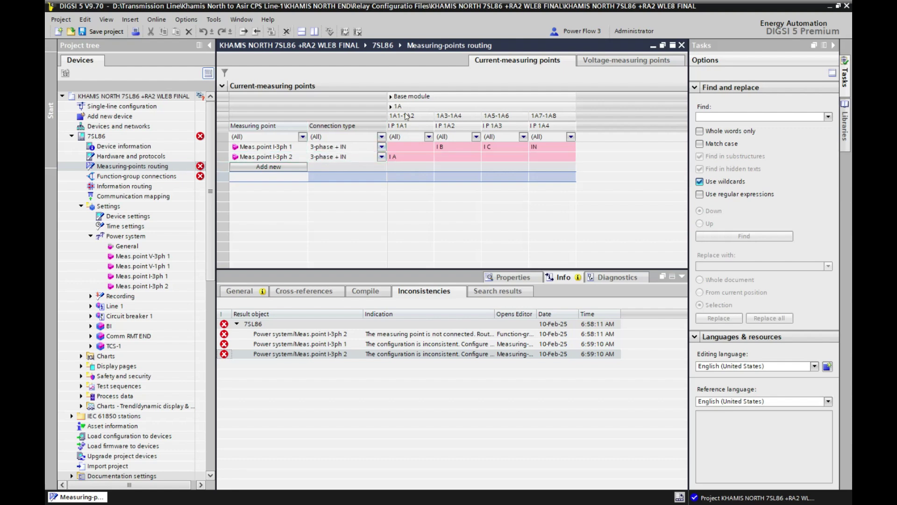
left_click(411, 153)
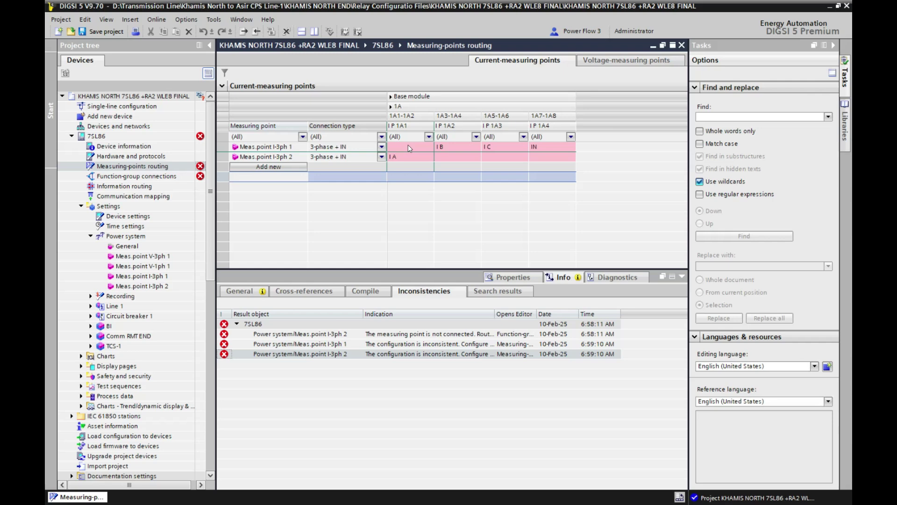
right_click(288, 159)
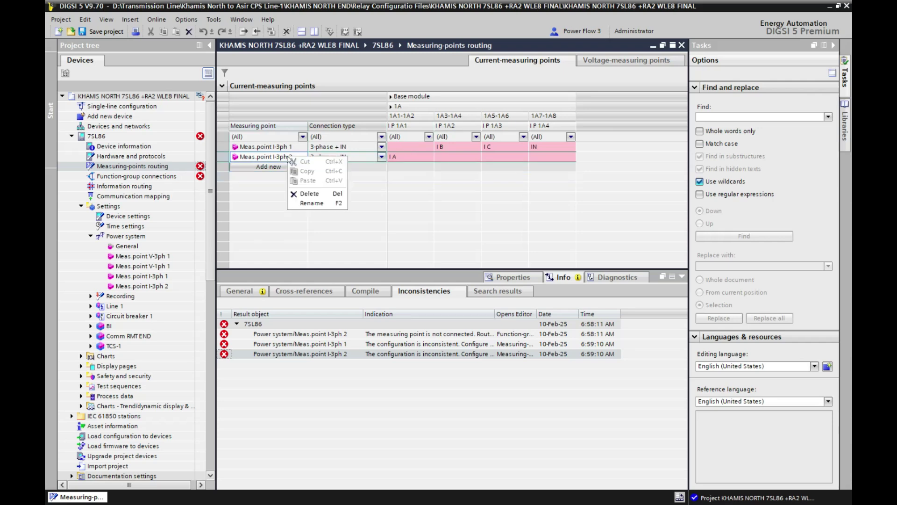
left_click(312, 194)
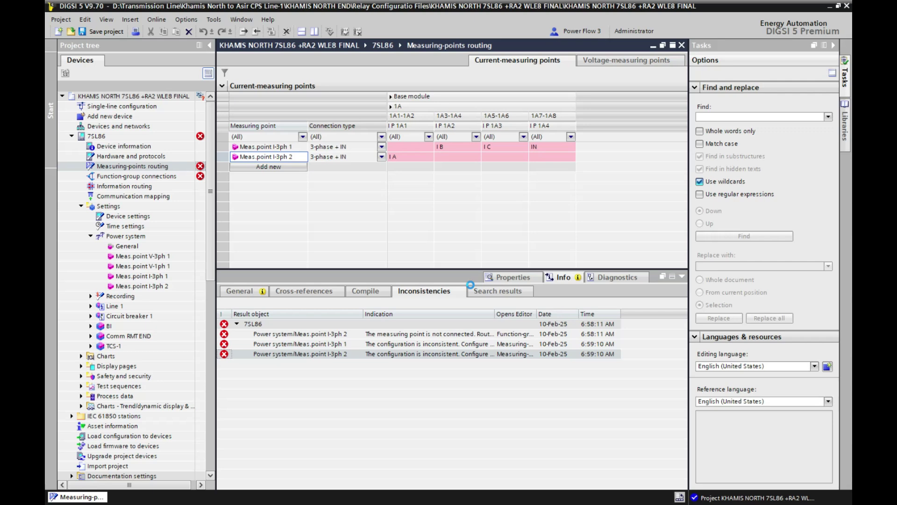
Assign phase current I A of Meas.point I-3ph 1 to terminals 1A1-1A2
left_click(411, 145)
type("IA")
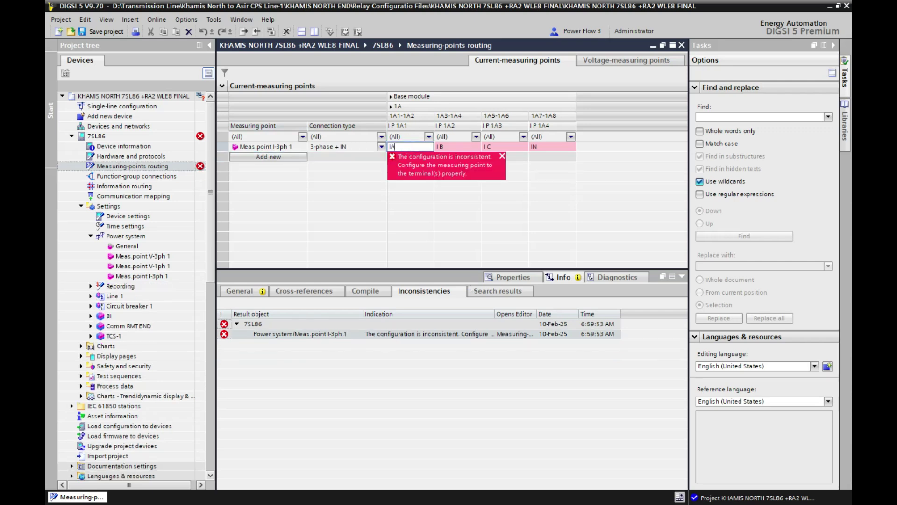
left_click(405, 206)
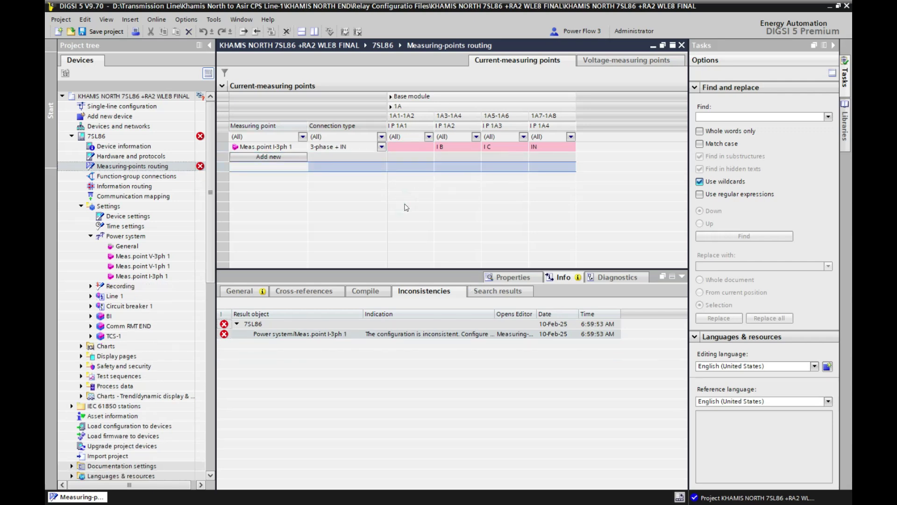
left_click(410, 146)
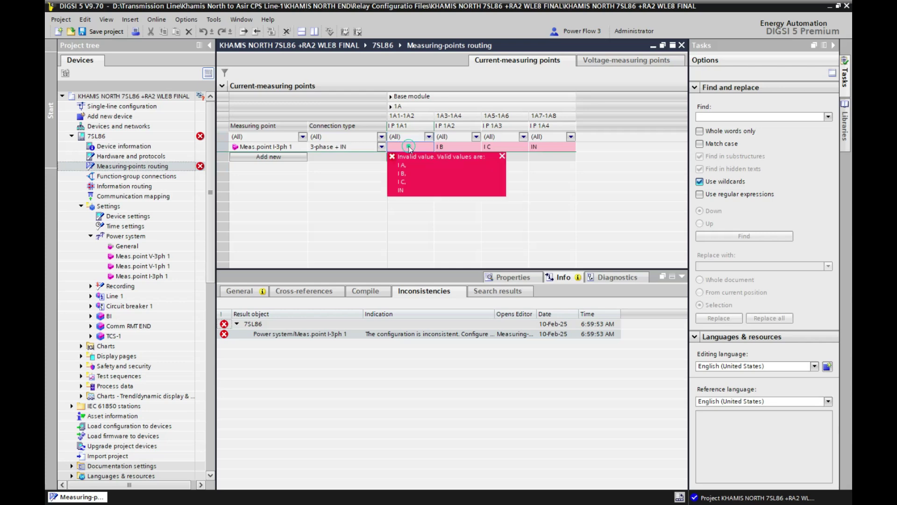
type("IA")
key("Return")
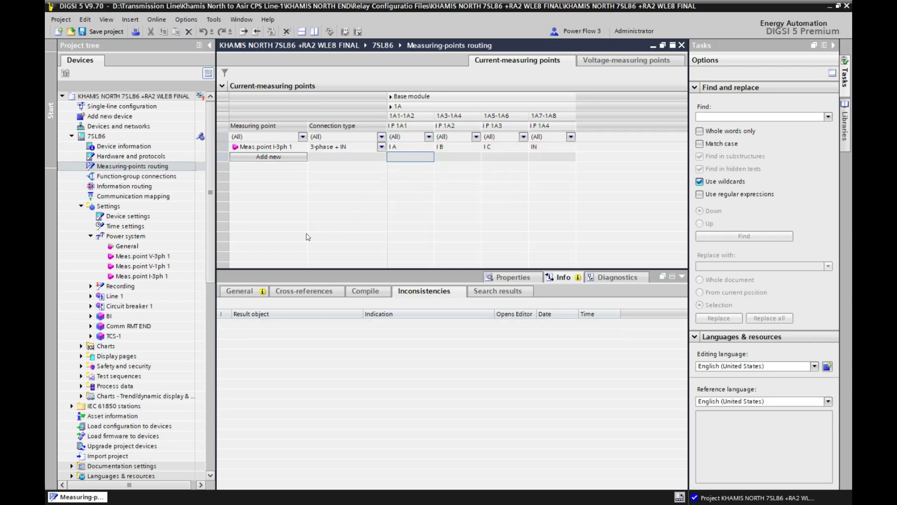
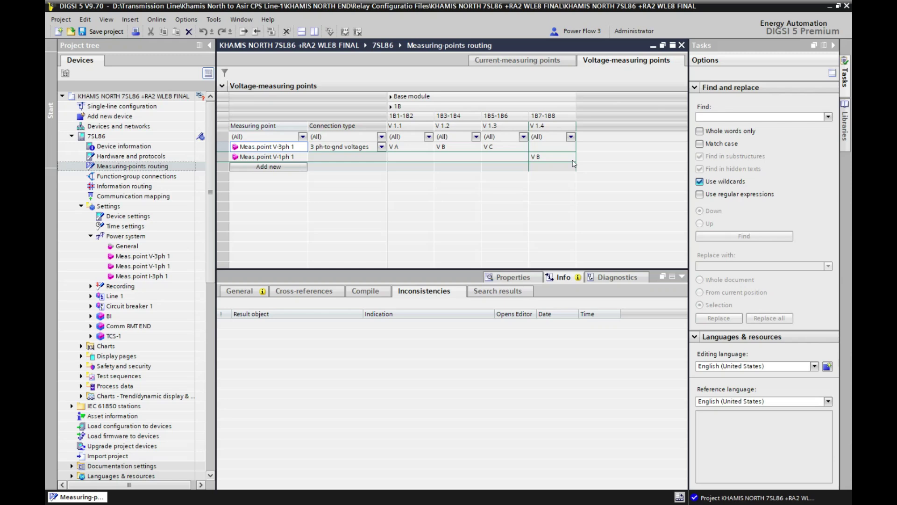
Change the voltage routed to terminals 1B7-1B8 for Meas.point V-1ph 1 to V AB
left_click(573, 161)
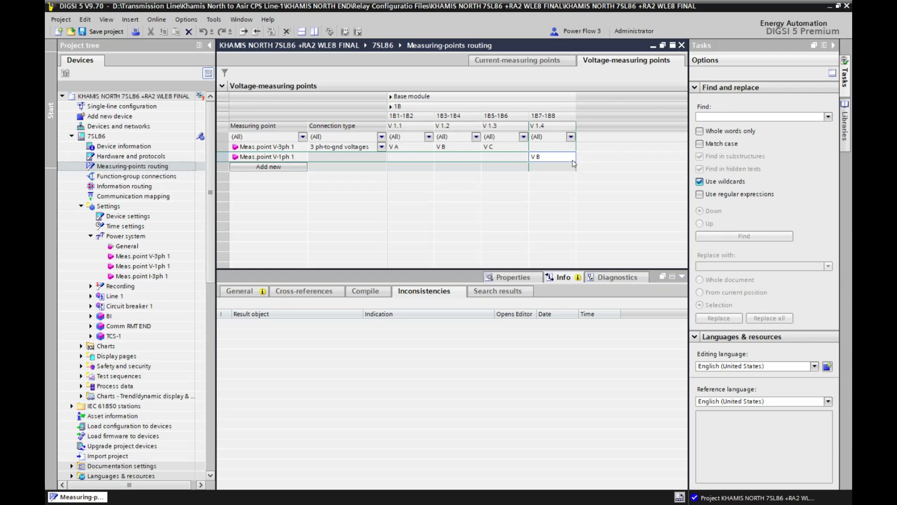
left_click(573, 160)
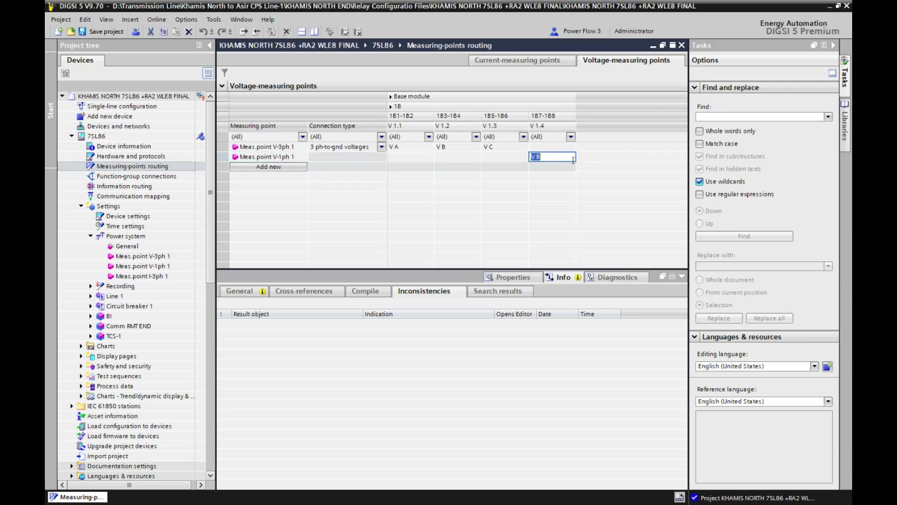
left_click(538, 160)
type("V AB")
left_click(551, 178)
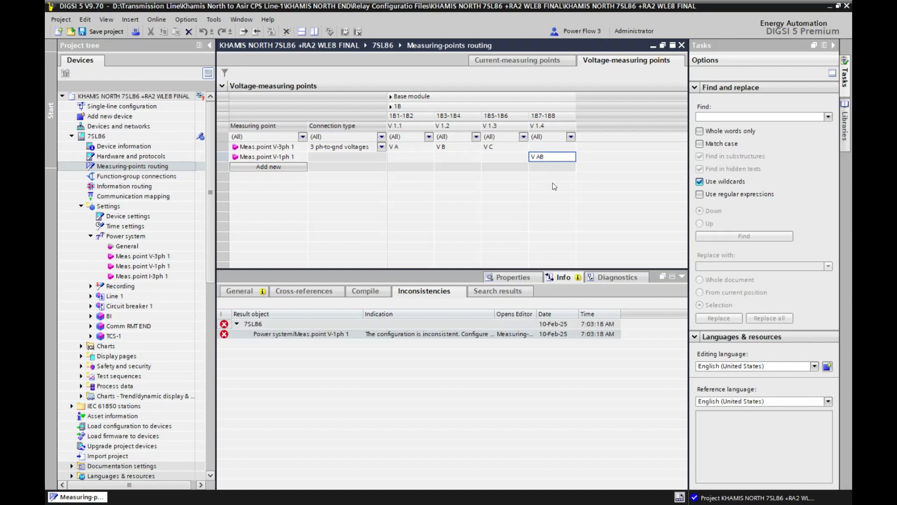
Set the voltage routed to terminals 1B7-1B8 for Meas.point V-1ph 1 back to V B
left_click(551, 158)
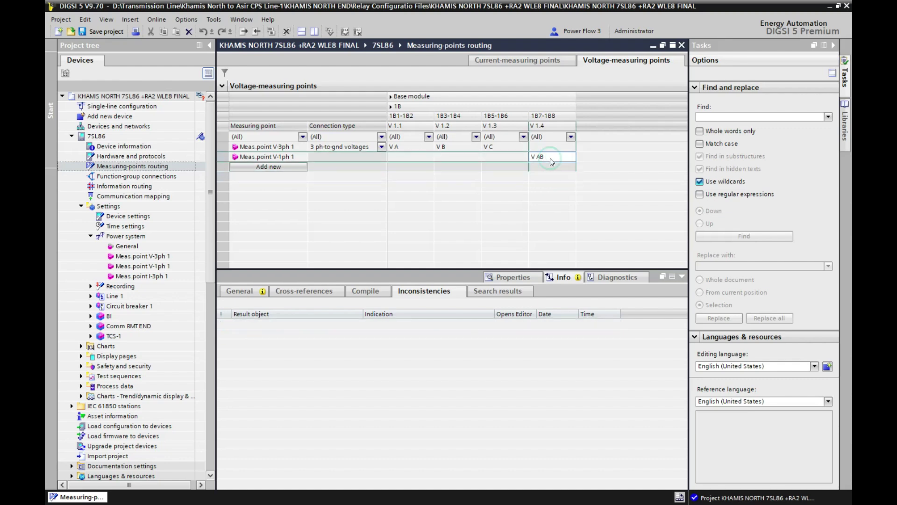
left_click(550, 158)
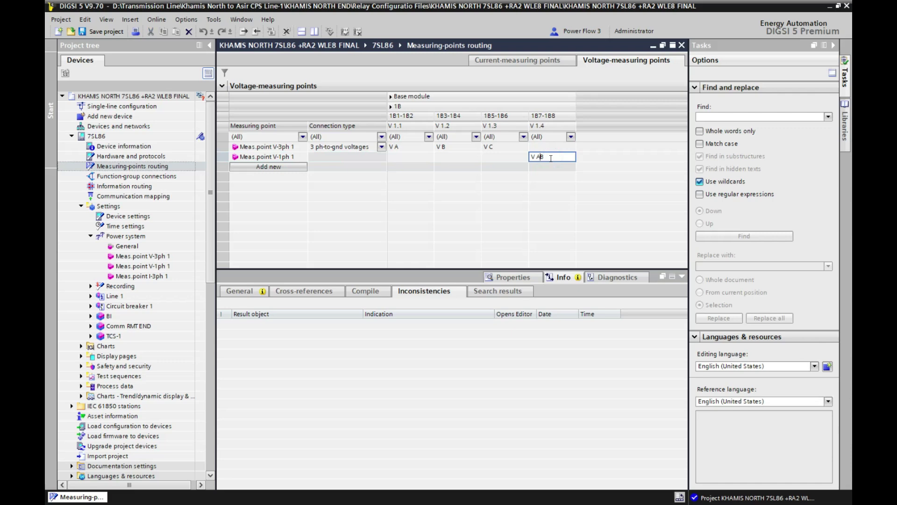
key("Left")
key("BackSpace")
left_click(545, 189)
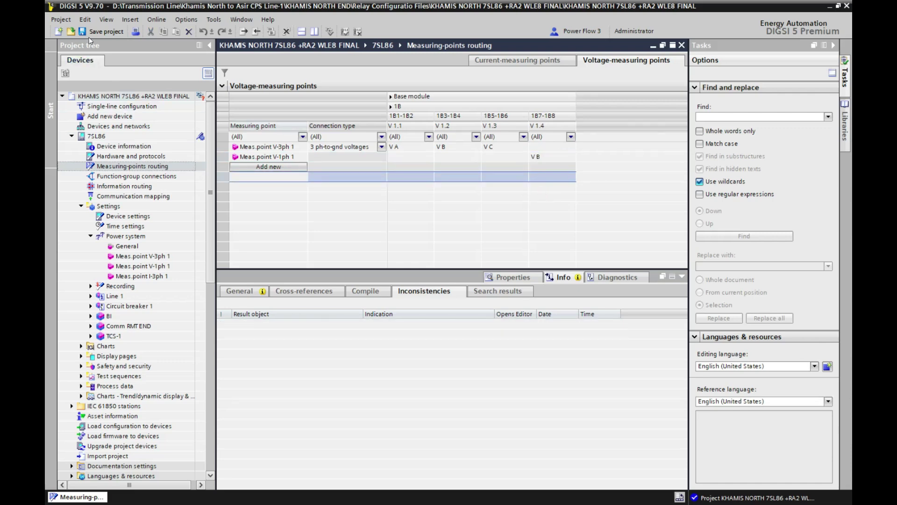
left_click(70, 32)
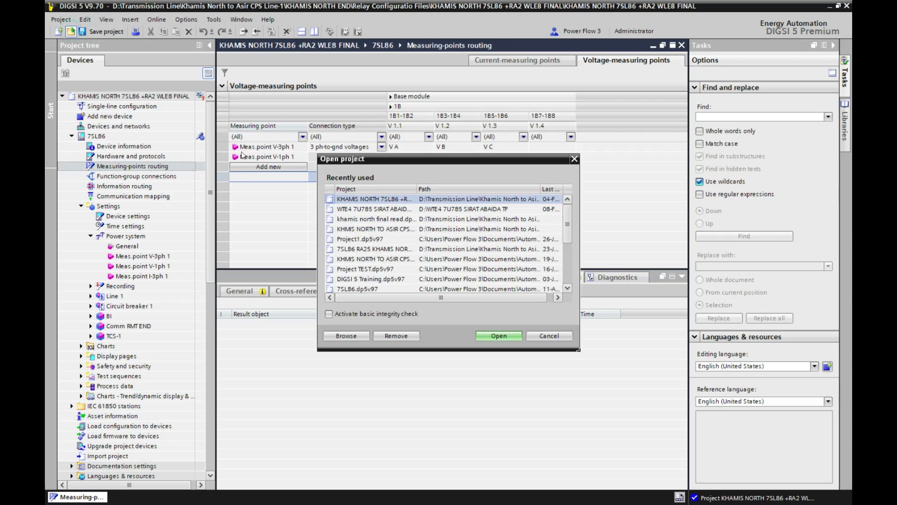
left_click(387, 211)
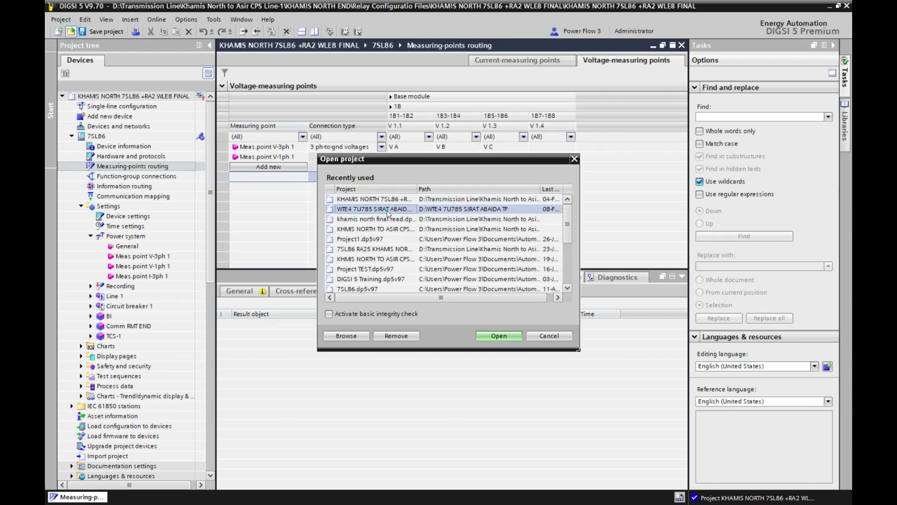
left_click(499, 336)
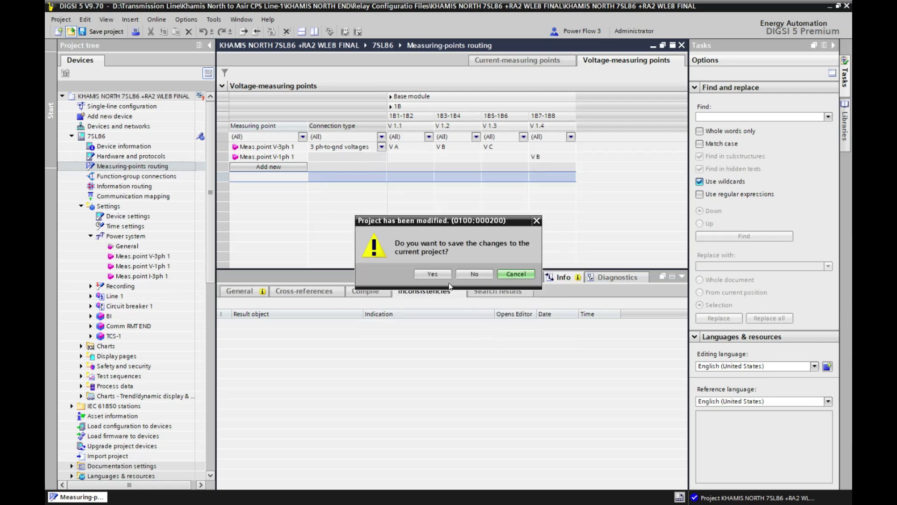
left_click(474, 274)
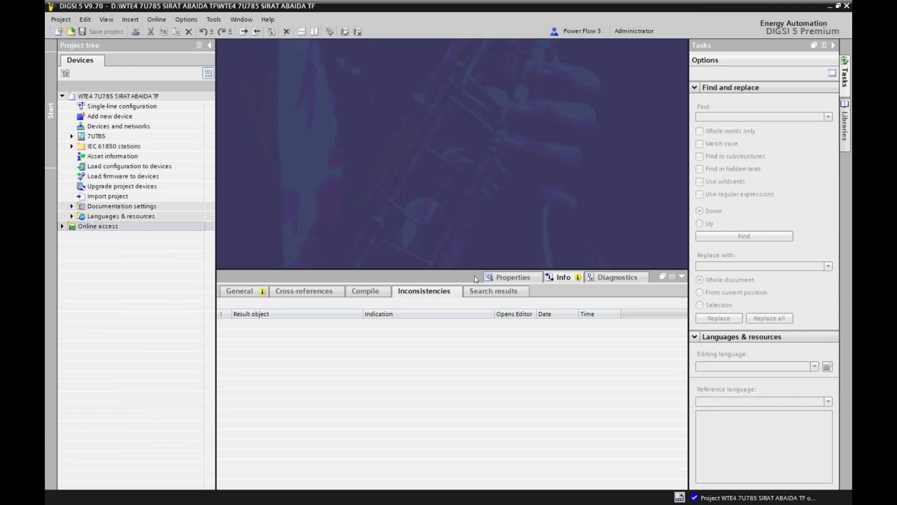
Open the measuring-points routing of the 7UT85 device and collapse the task pane to widen the routing matrix
left_click(72, 136)
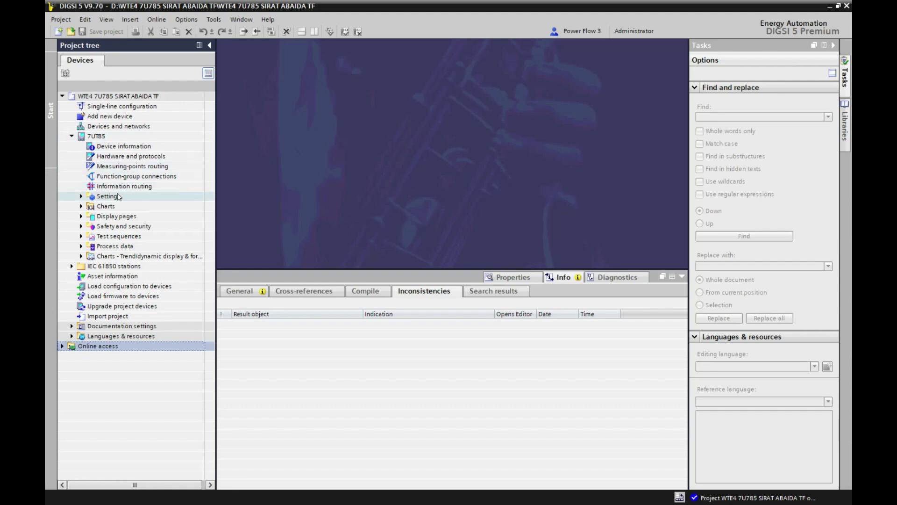
left_click(111, 169)
double_click(110, 169)
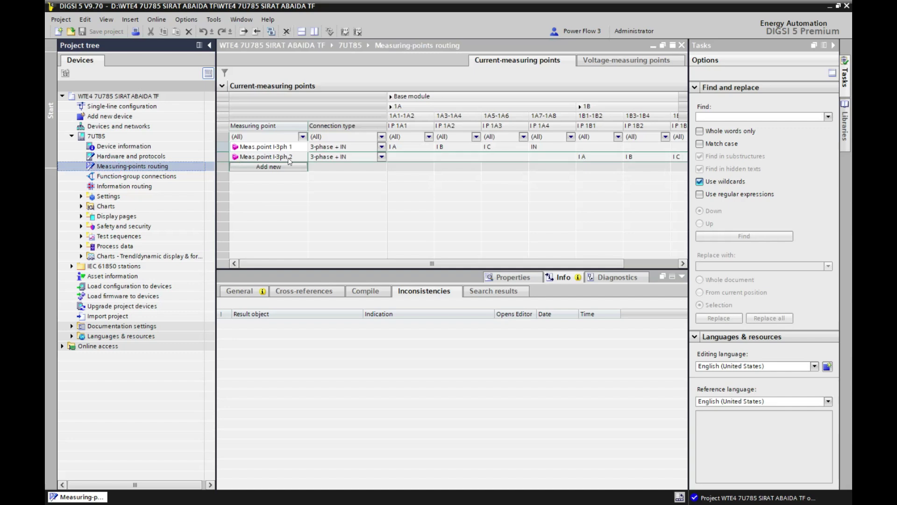
left_click(834, 46)
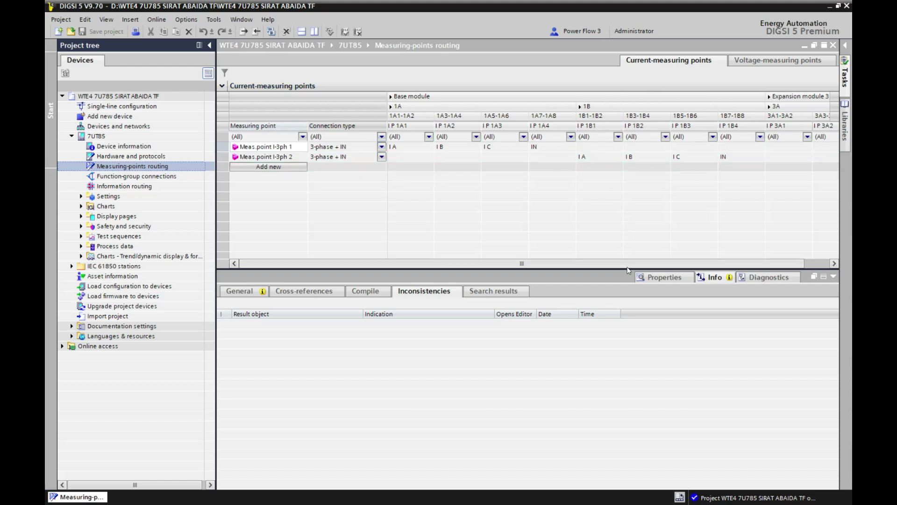
Examine how the two 3-phase current-measuring points are routed across the base module and expansion module 3 terminals
left_click_drag(627, 263, 653, 263)
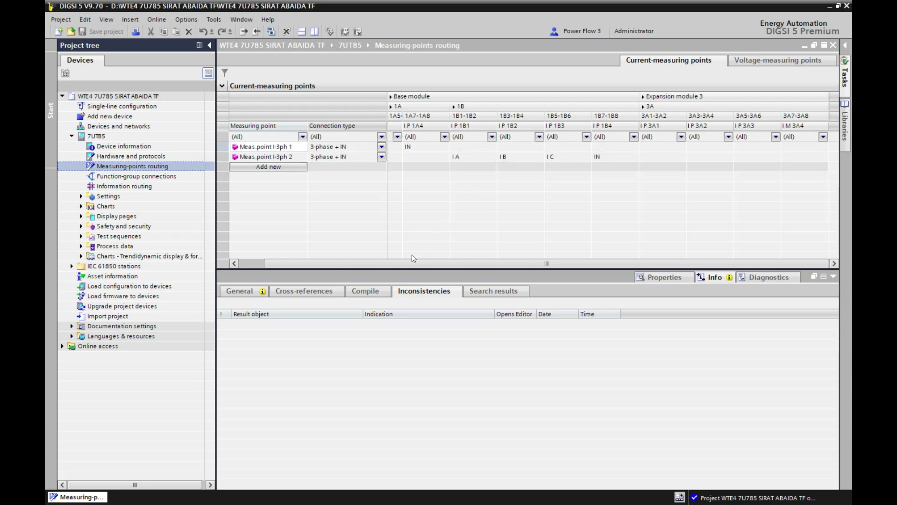
left_click_drag(402, 263, 356, 265)
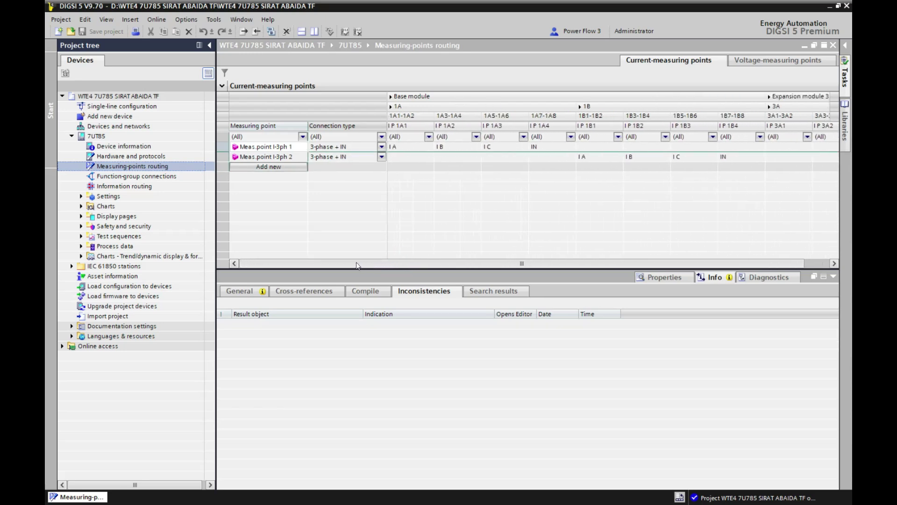
left_click(290, 157)
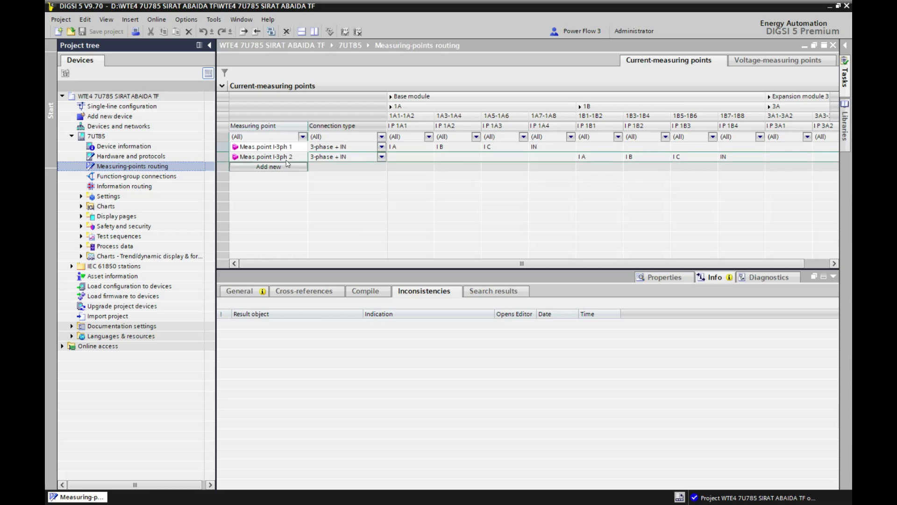
left_click(448, 261)
left_click_drag(453, 265, 421, 265)
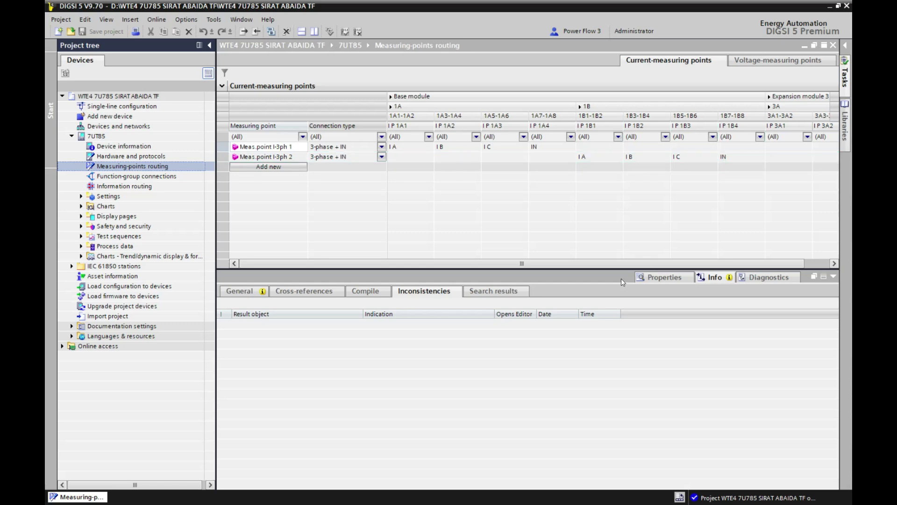
Add one 3-phase current-measuring point to the 7UT85 routing
left_click_drag(617, 265, 653, 265)
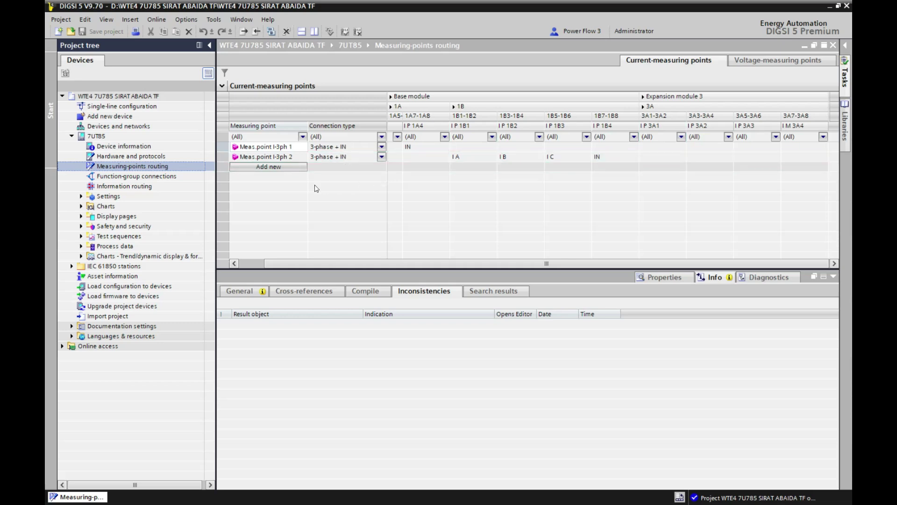
left_click(268, 168)
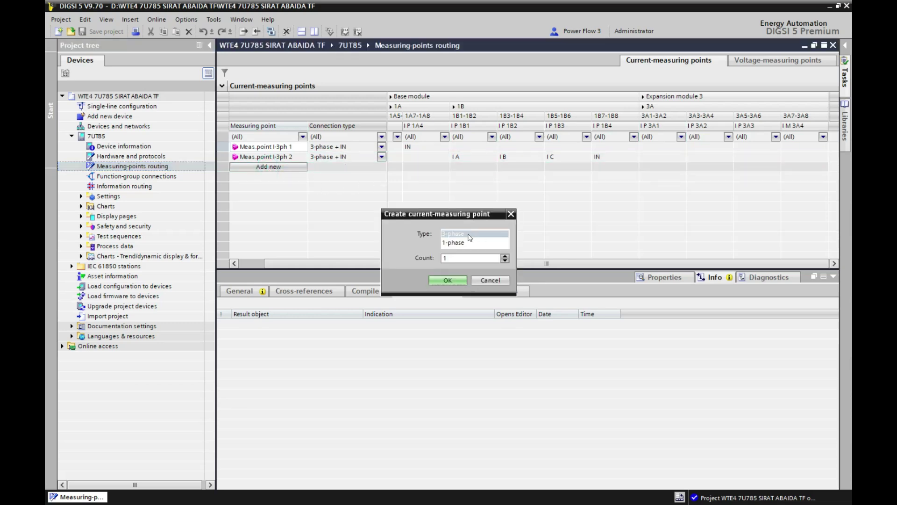
left_click(450, 280)
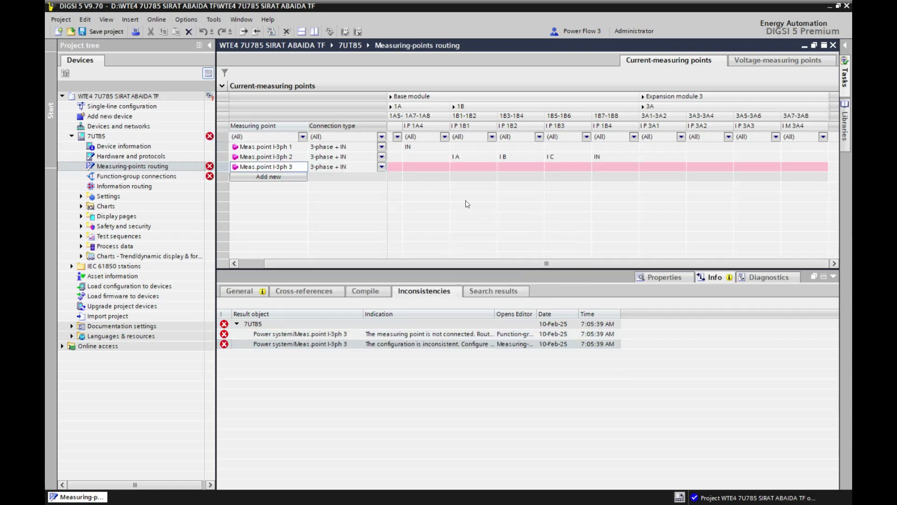
Assign I A, I B and I C of Meas.point I-3ph 3 to terminals 3A1-3A2, 3A3-3A4 and 3A5-3A6
left_click(420, 170)
double_click(654, 167)
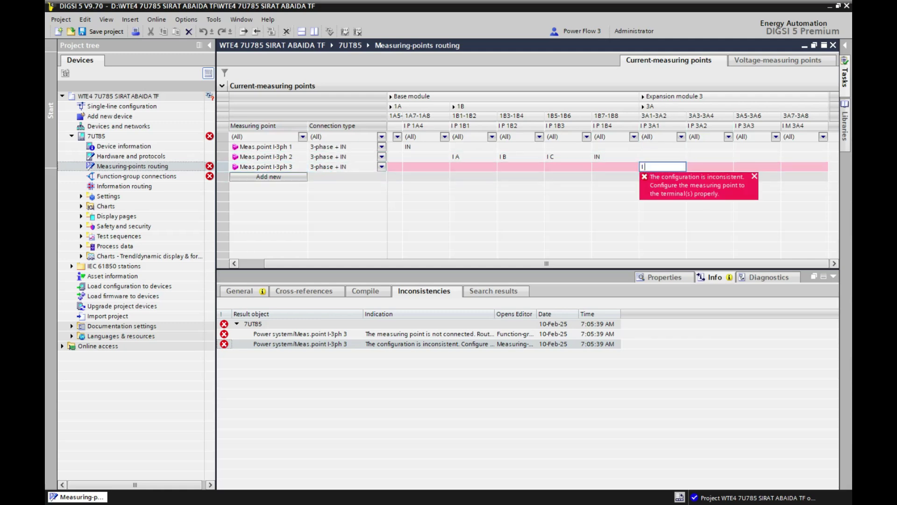
type("IA")
key("Return")
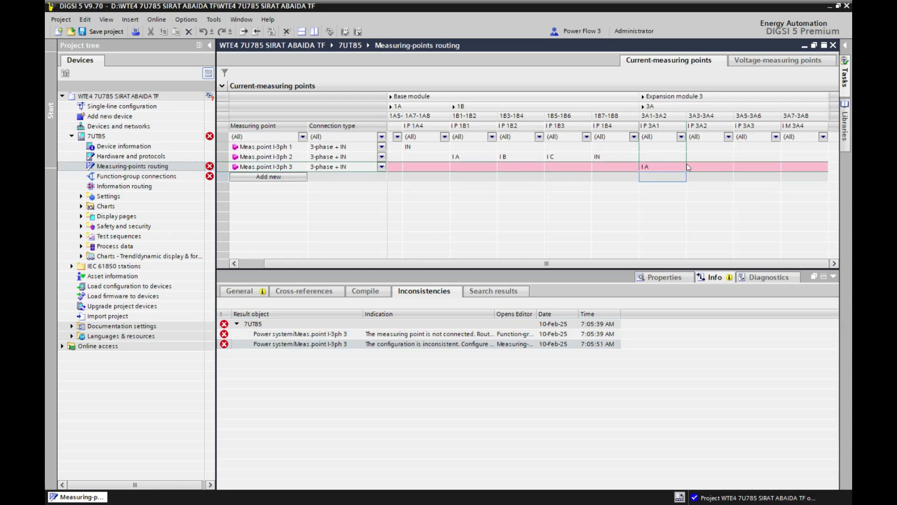
double_click(713, 167)
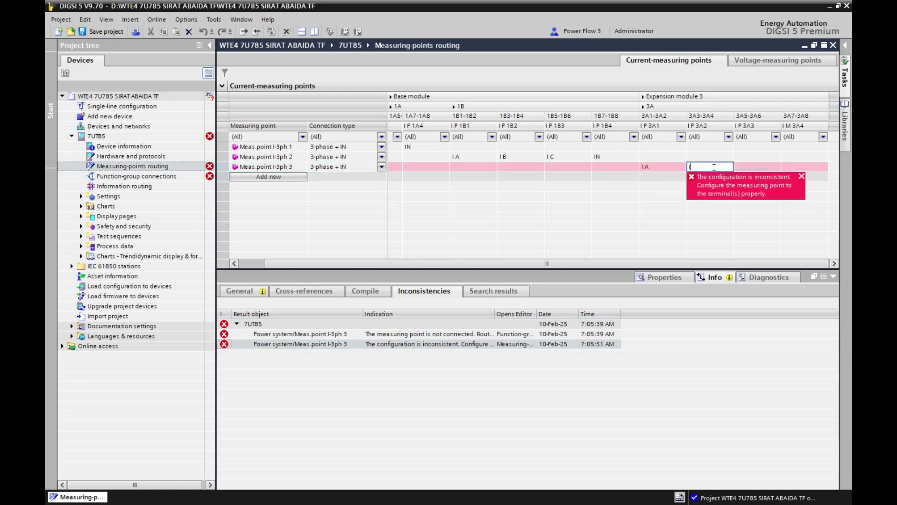
type("IB")
double_click(756, 164)
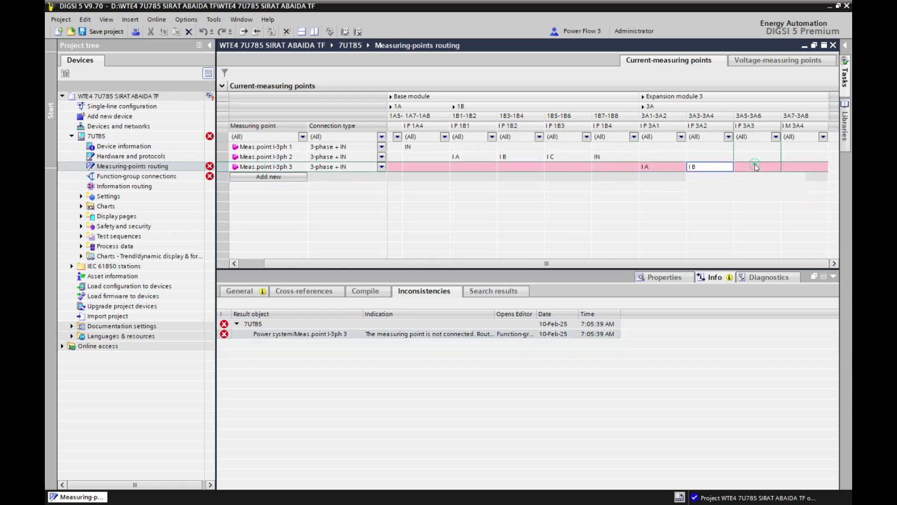
type("I C")
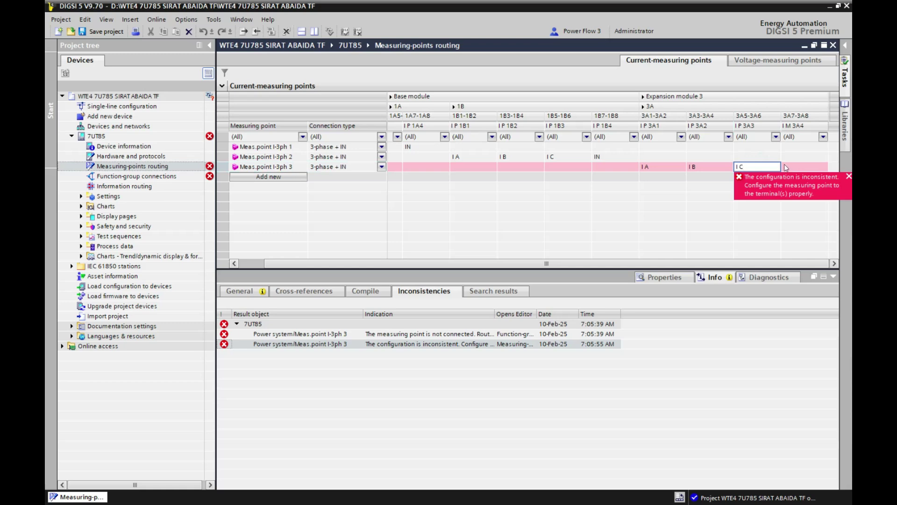
Try to assign IN of Meas.point I-3ph 3 to terminals 3A7-3A8
left_click(798, 167)
left_click(800, 166)
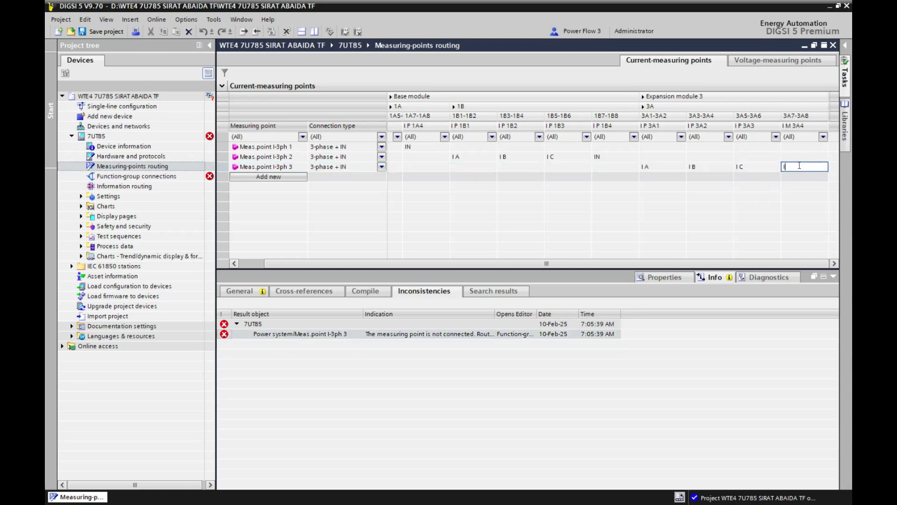
type("IN")
left_click(765, 189)
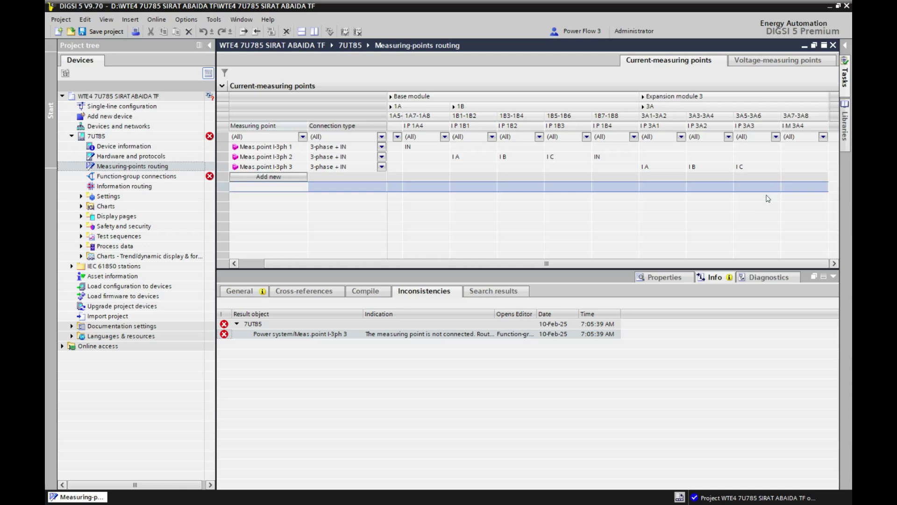